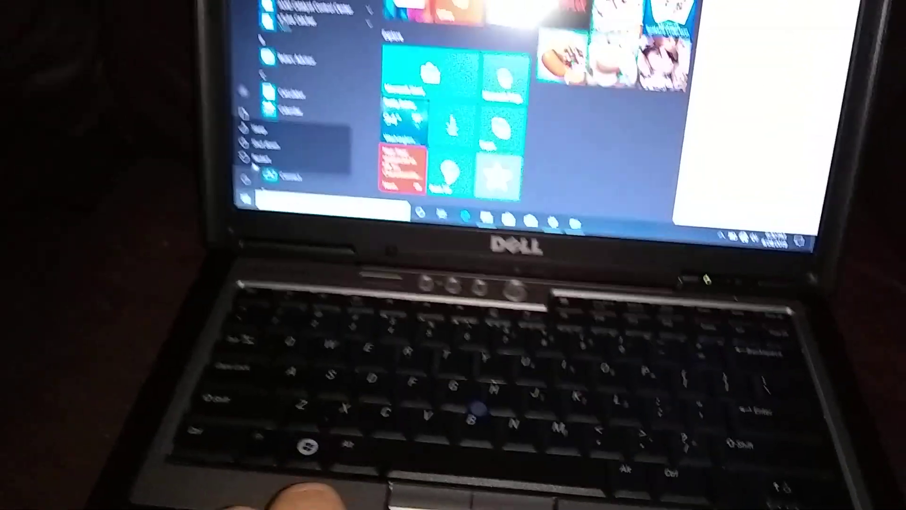
- Open the Start menu to reach the power options
left_click(241, 182)
- Shut down the Dell Latitude D630 from the Start menu power options
left_click(260, 157)
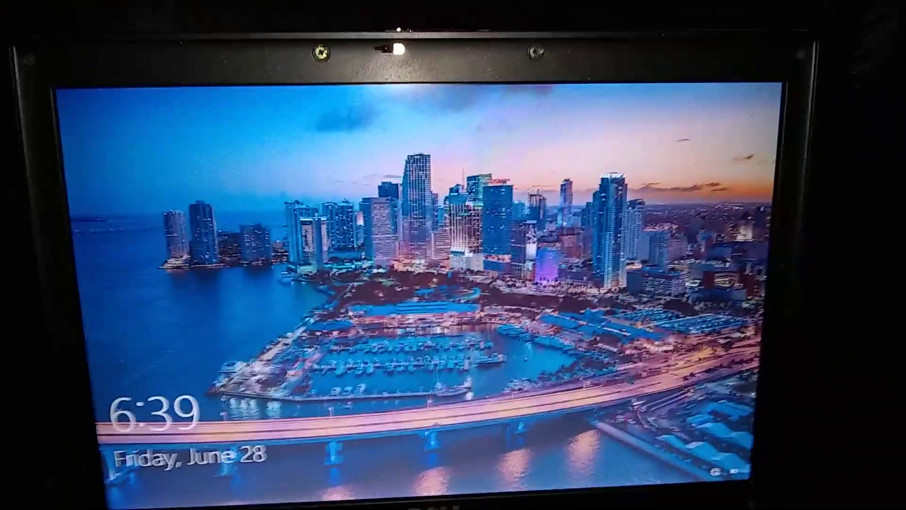
- Dismiss the lock screen and submit the password to sign in to Windows
key("space")
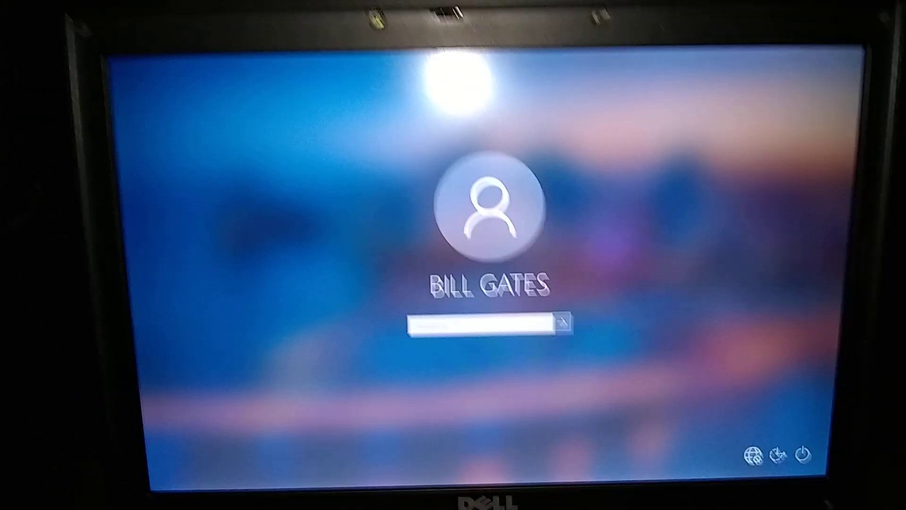
type("****")
key("Return")
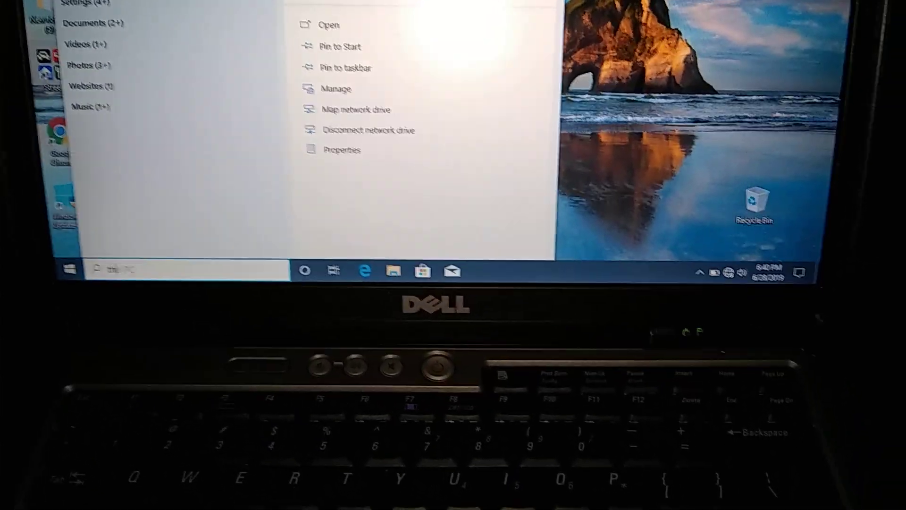
- Open the classic System window listing Windows 10 Pro and 4.00 GB RAM
key("Escape")
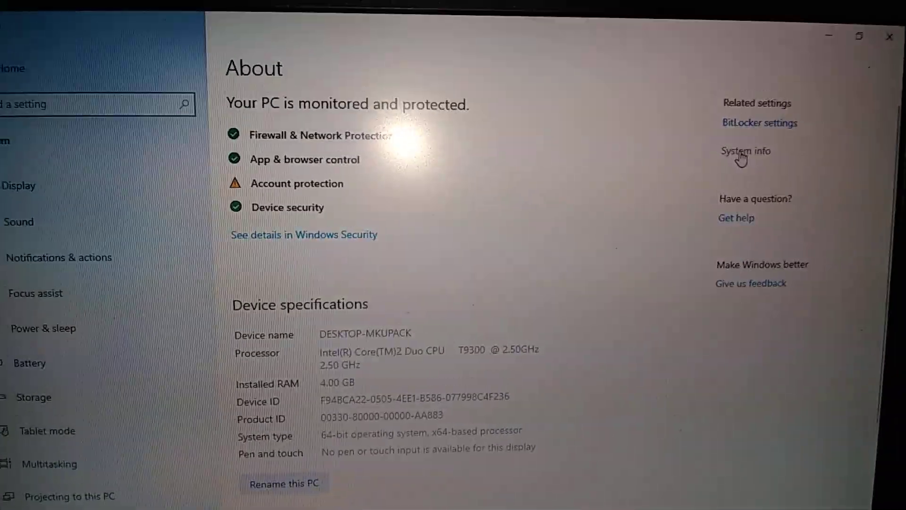
left_click(741, 152)
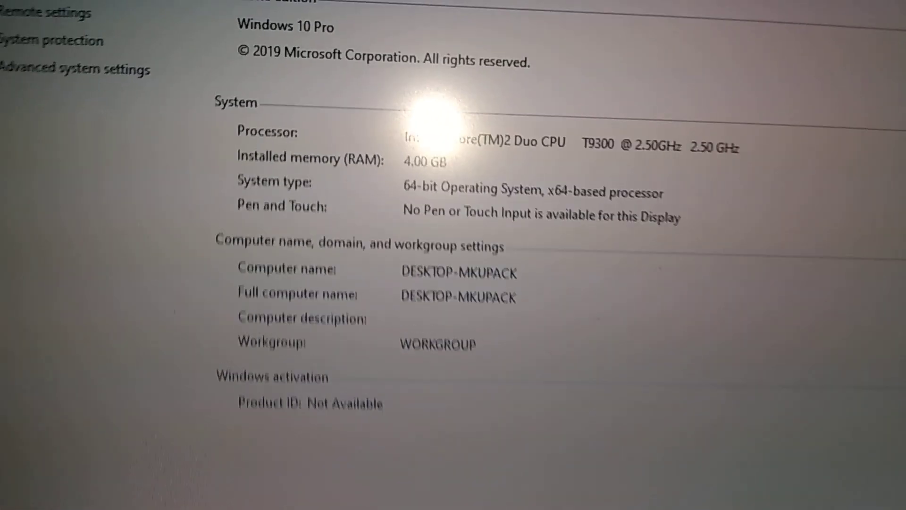